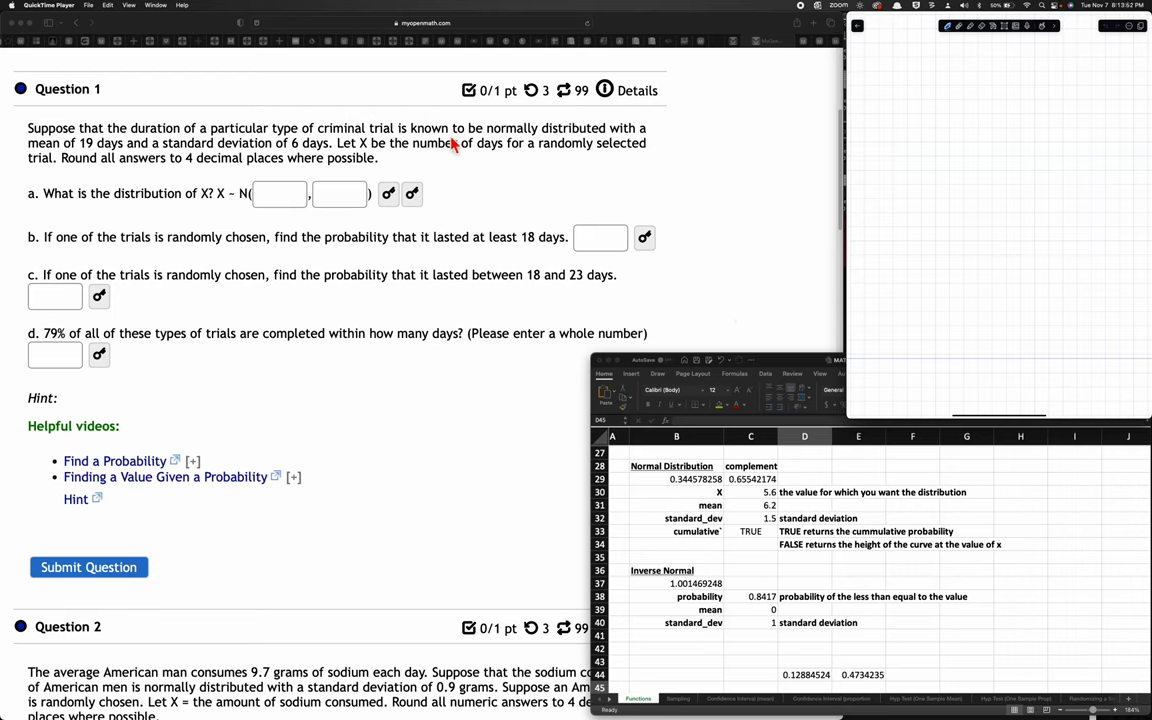
# - Scroll the assessment page up and back down to Question 1 on normally distributed trial durations
pyautogui.scroll(5, 452, 147)
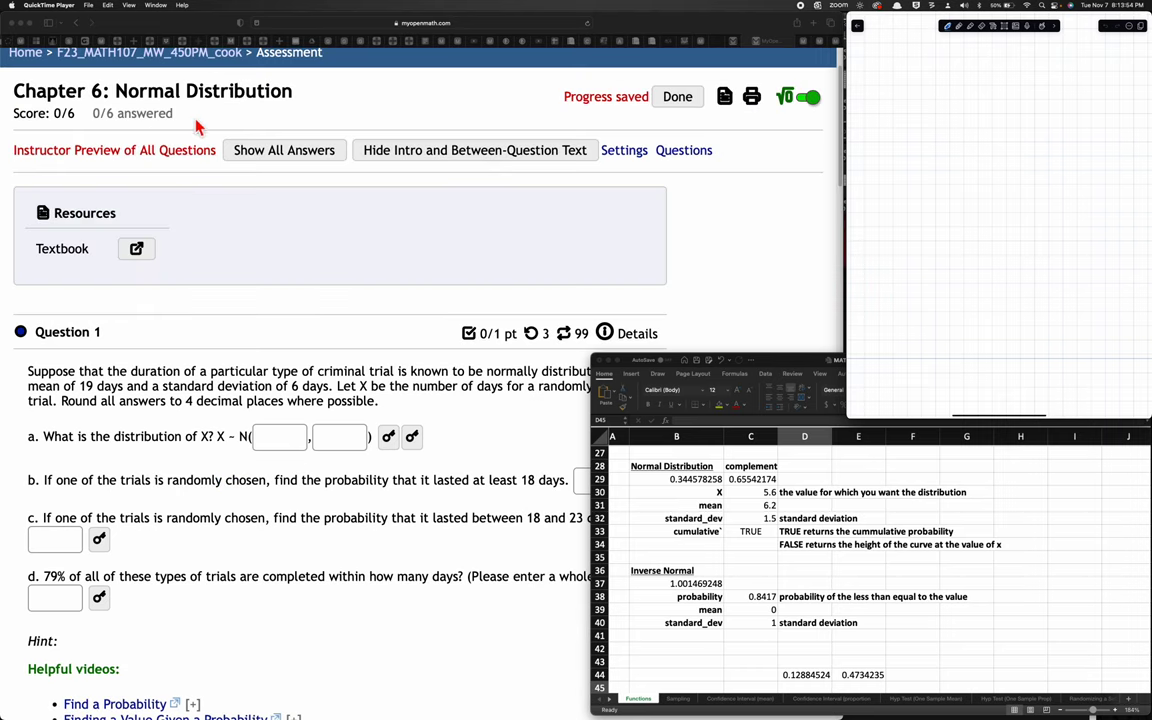
pyautogui.scroll(-5, 337, 252)
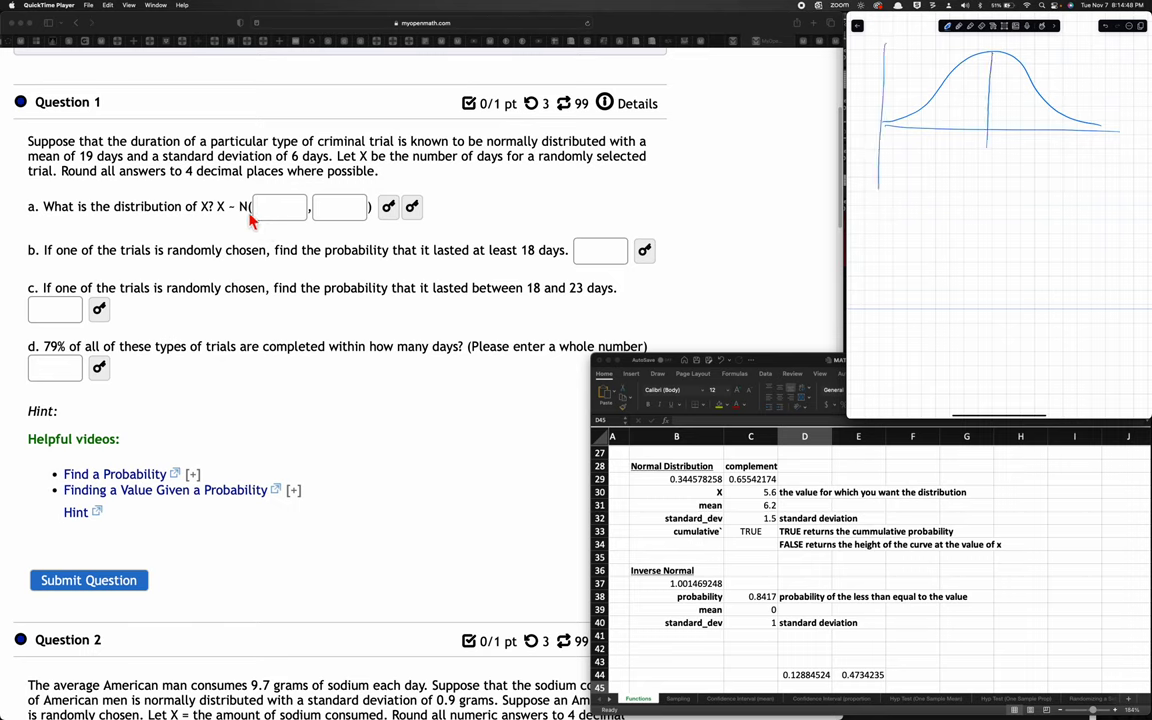
# - Reveal part a's answer keys, showing mean 19 and standard deviation 6
pyautogui.click(385, 212)
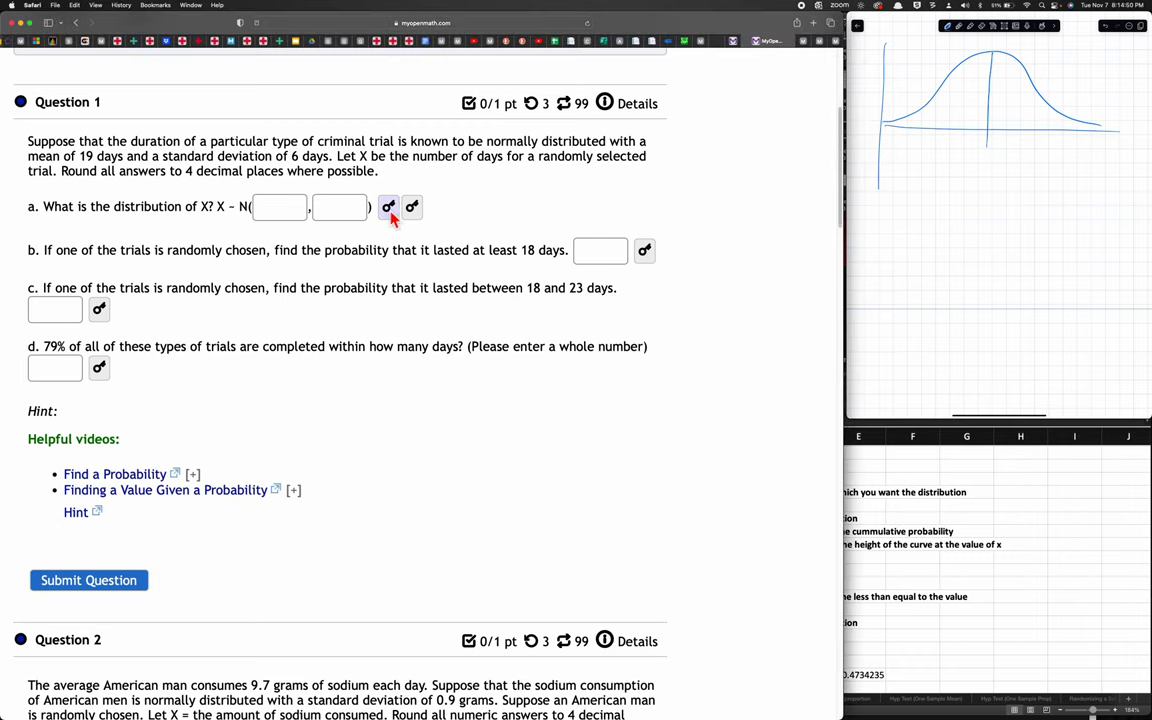
pyautogui.click(390, 213)
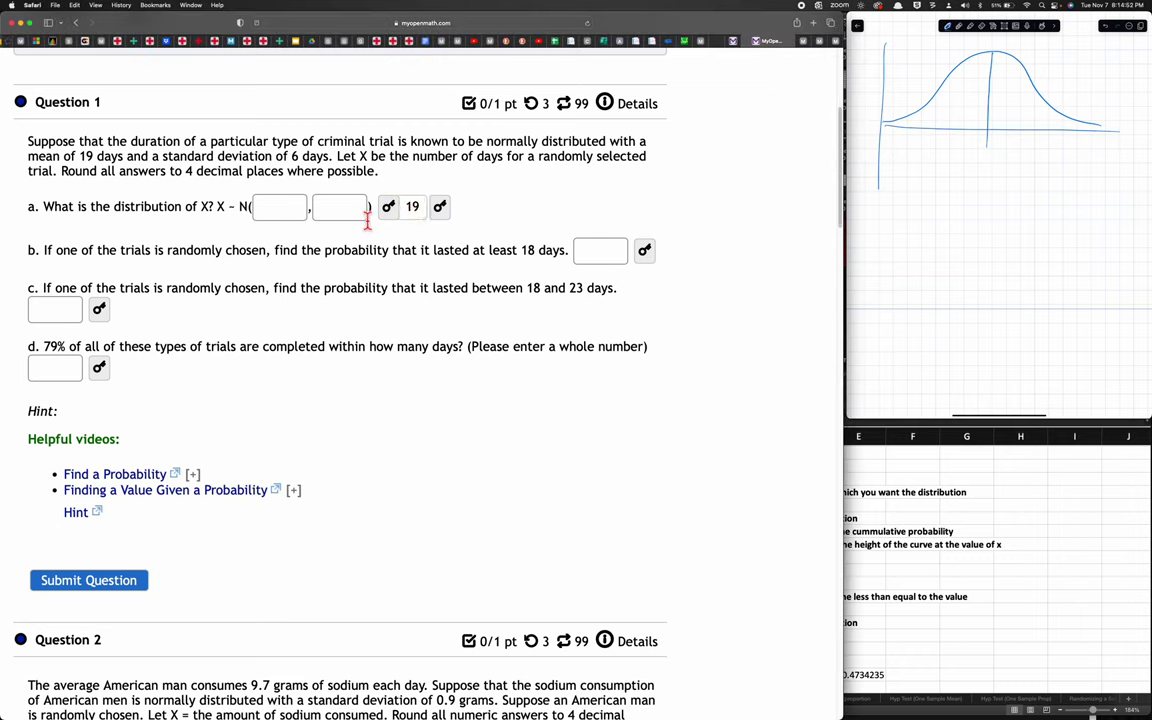
pyautogui.click(440, 207)
pyautogui.moveTo(303, 156); pyautogui.dragTo(289, 157)
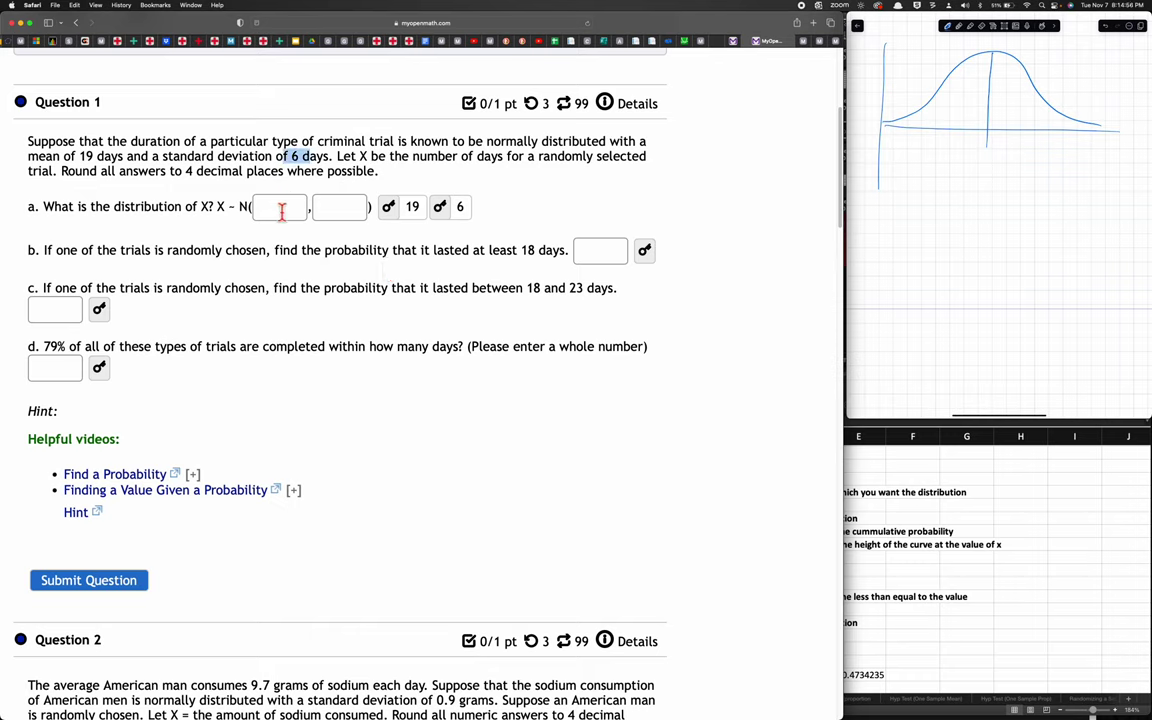
pyautogui.click(282, 210)
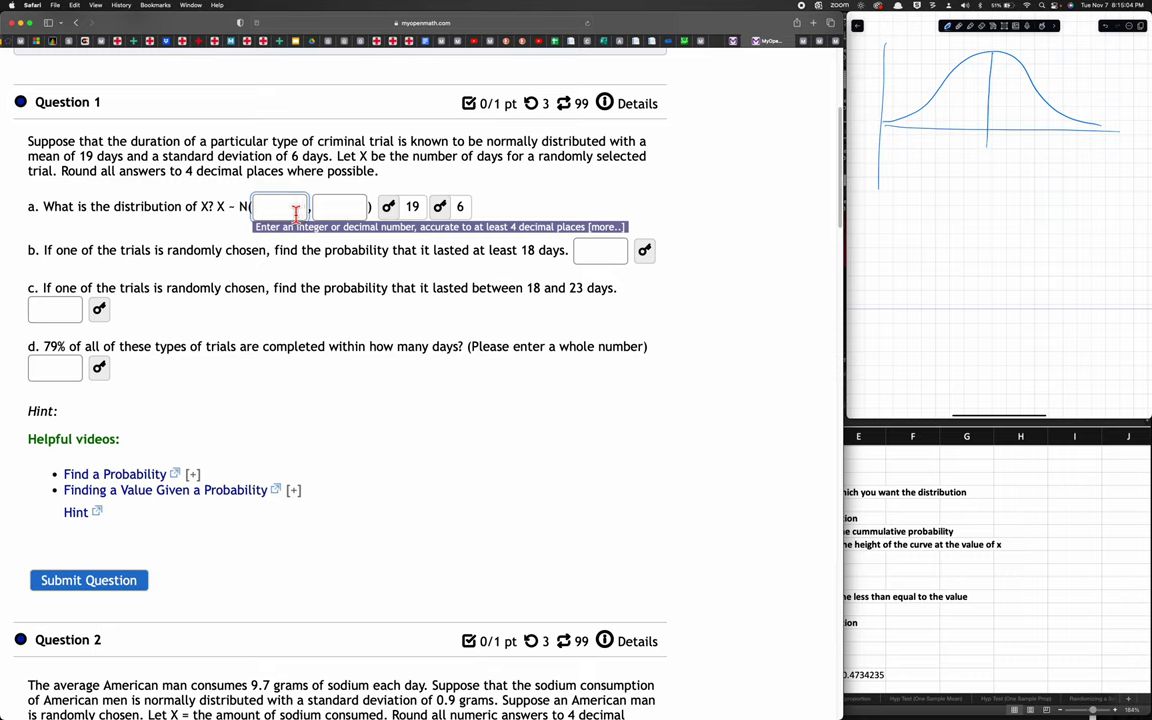
pyautogui.click(305, 285)
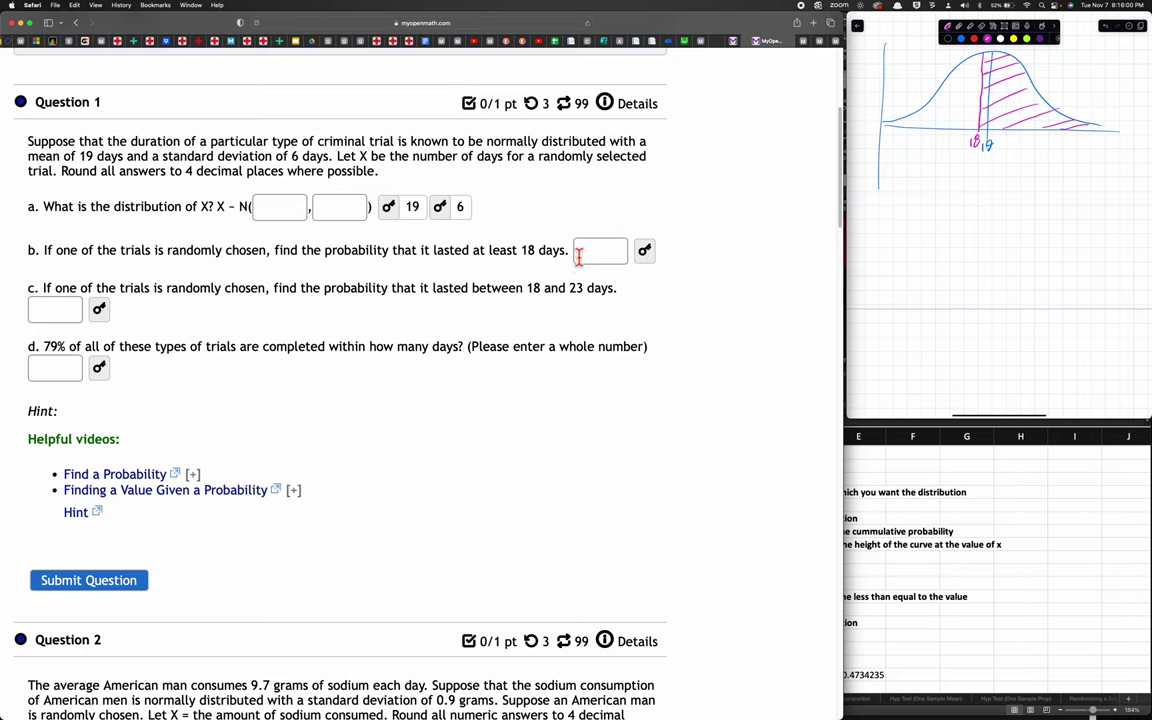
# - Move from part b's probability box to the MAT107_Stat_Functions_4 spreadsheet
pyautogui.click(597, 257)
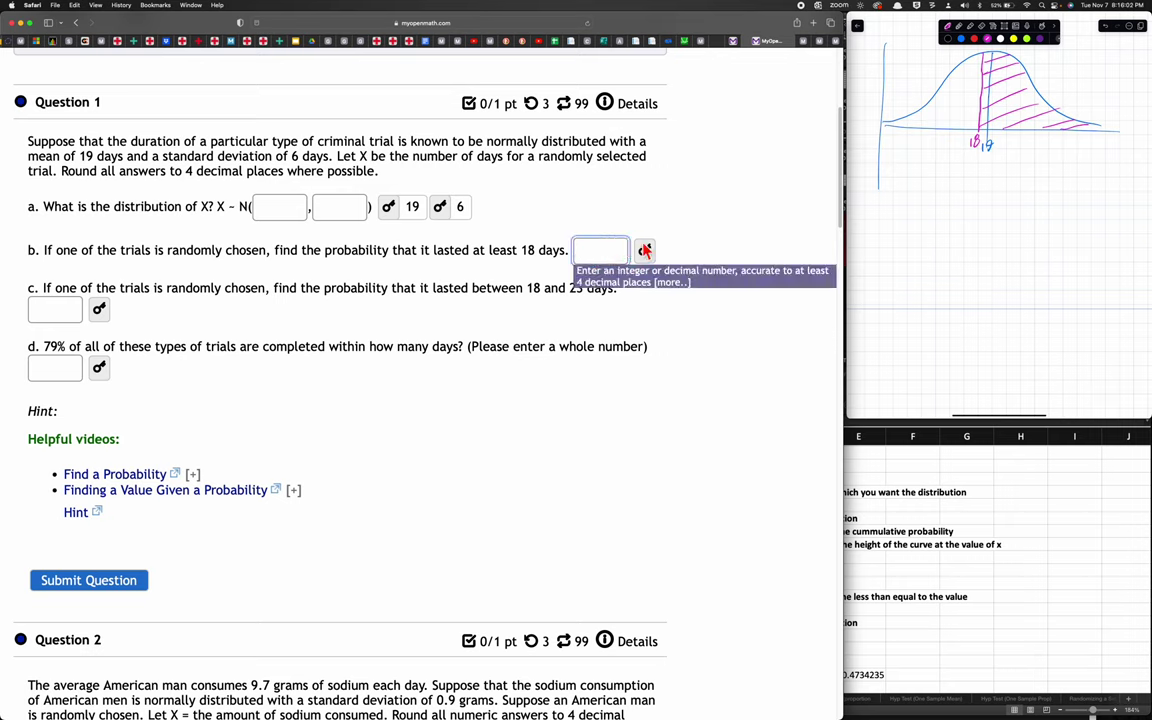
pyautogui.click(903, 463)
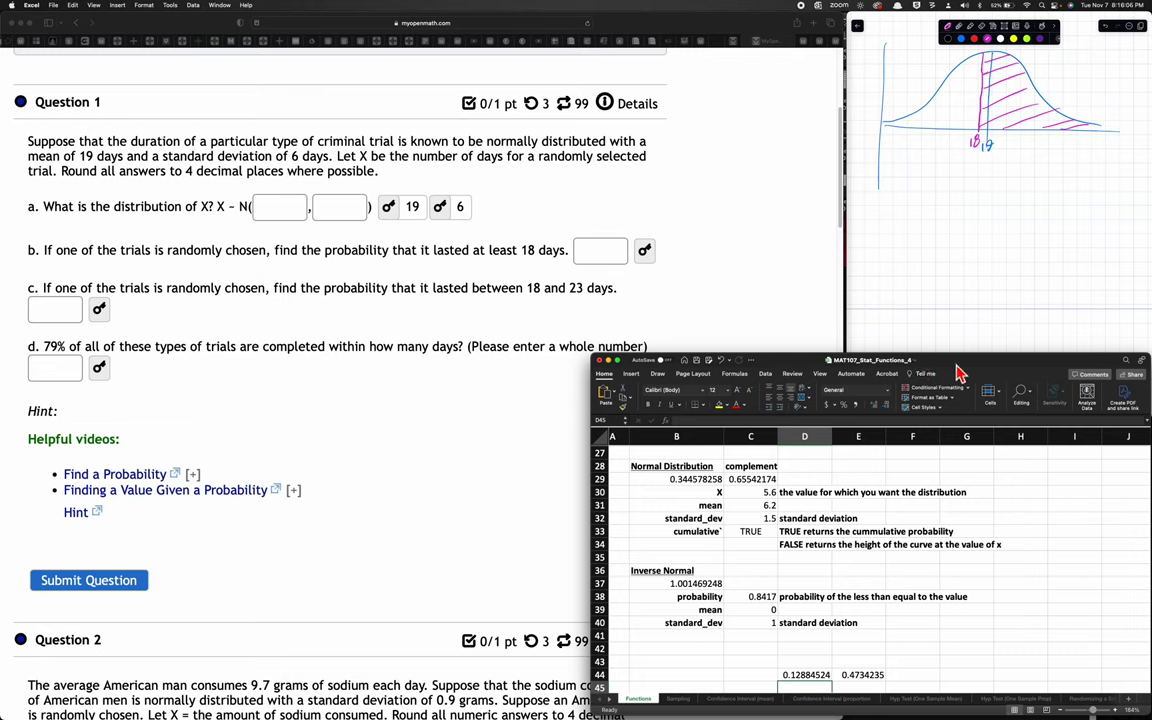
# - Enter mean 19 in C31 and standard deviation 6 in C32
pyautogui.click(750, 507)
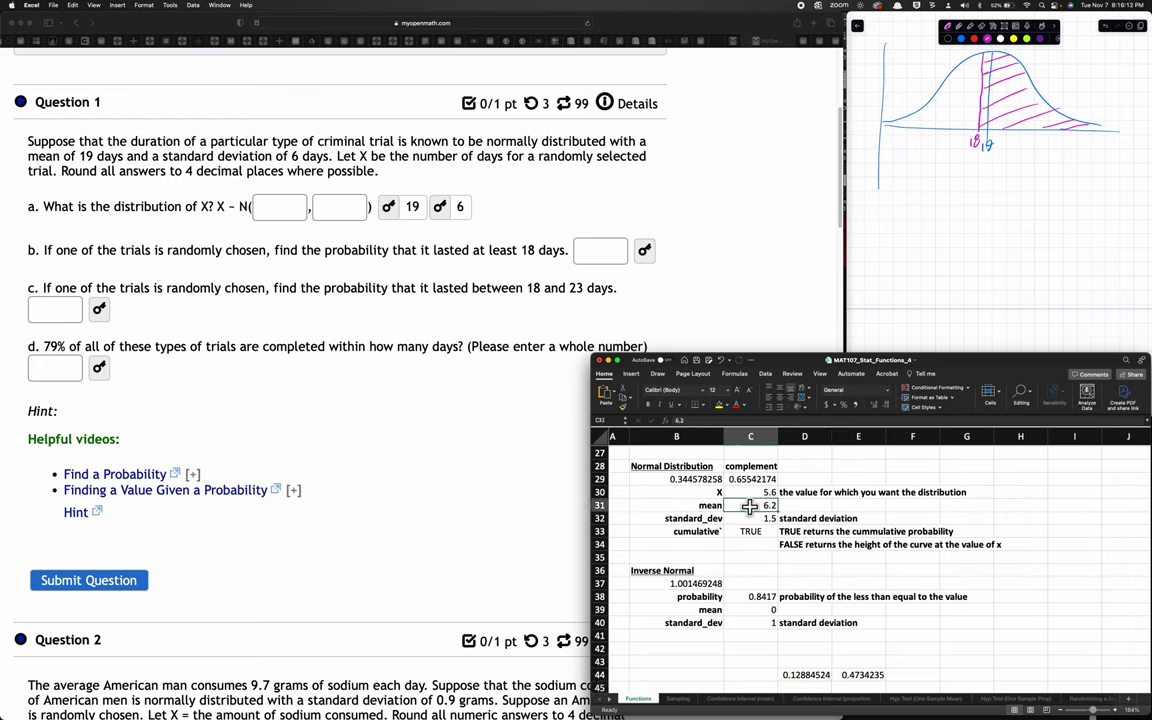
pyautogui.write('19')
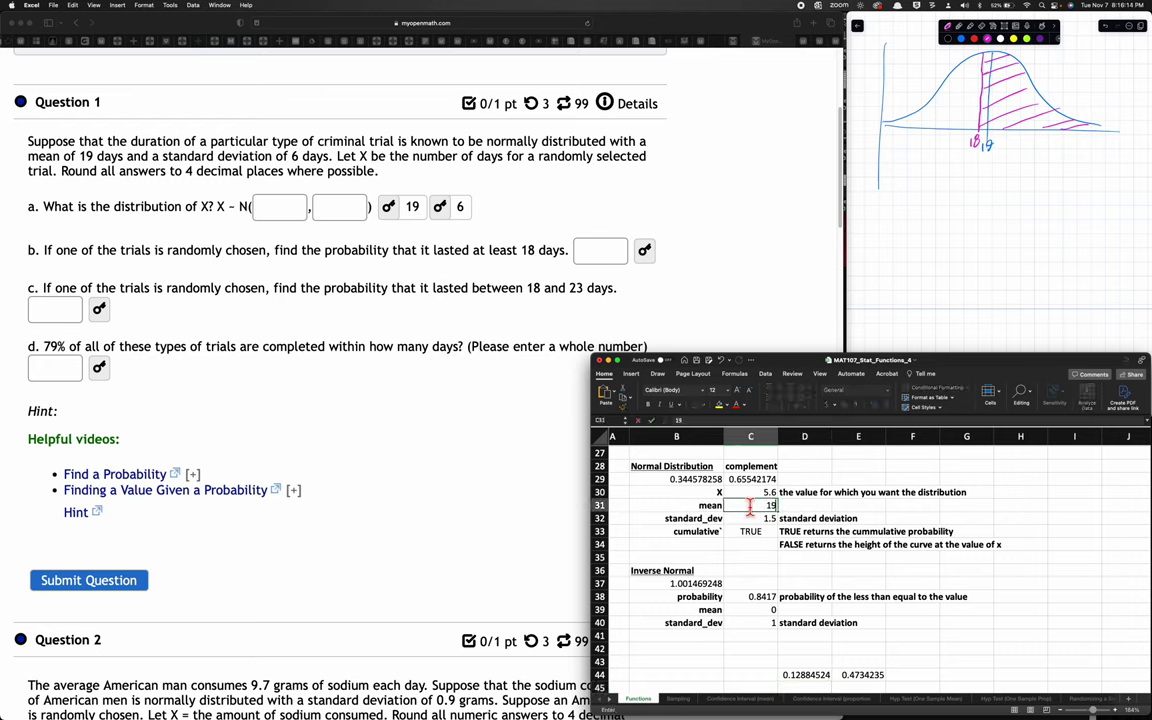
pyautogui.press('Return')
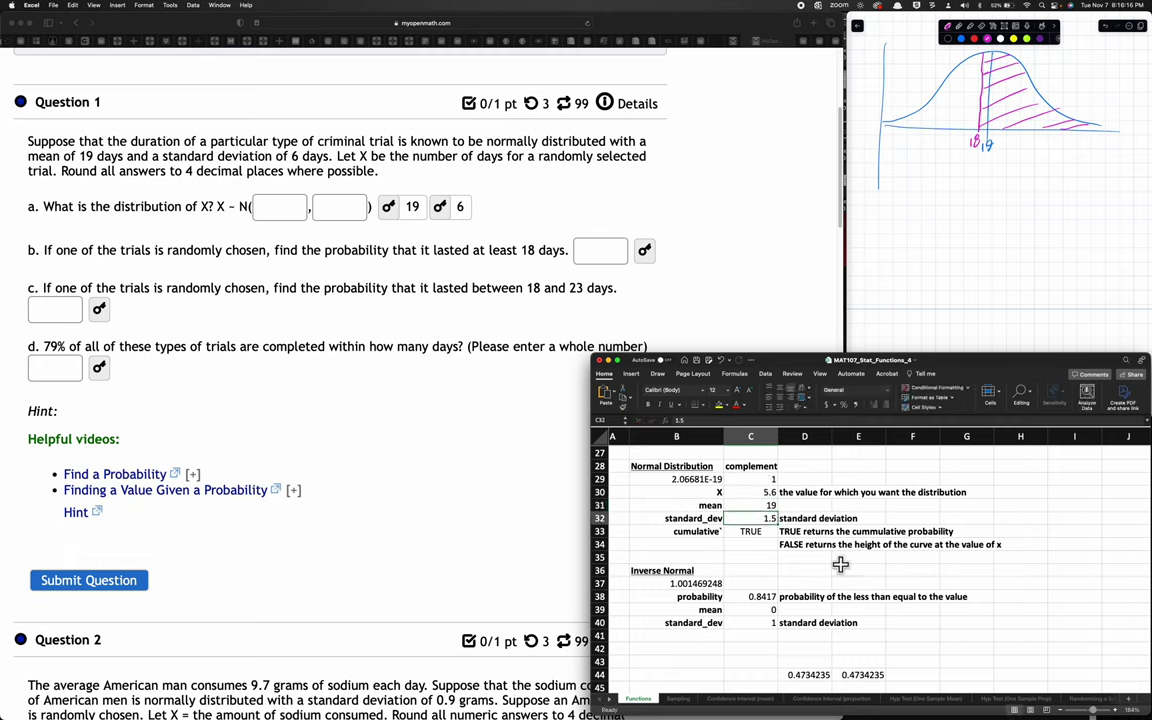
pyautogui.write('6')
pyautogui.press('Return')
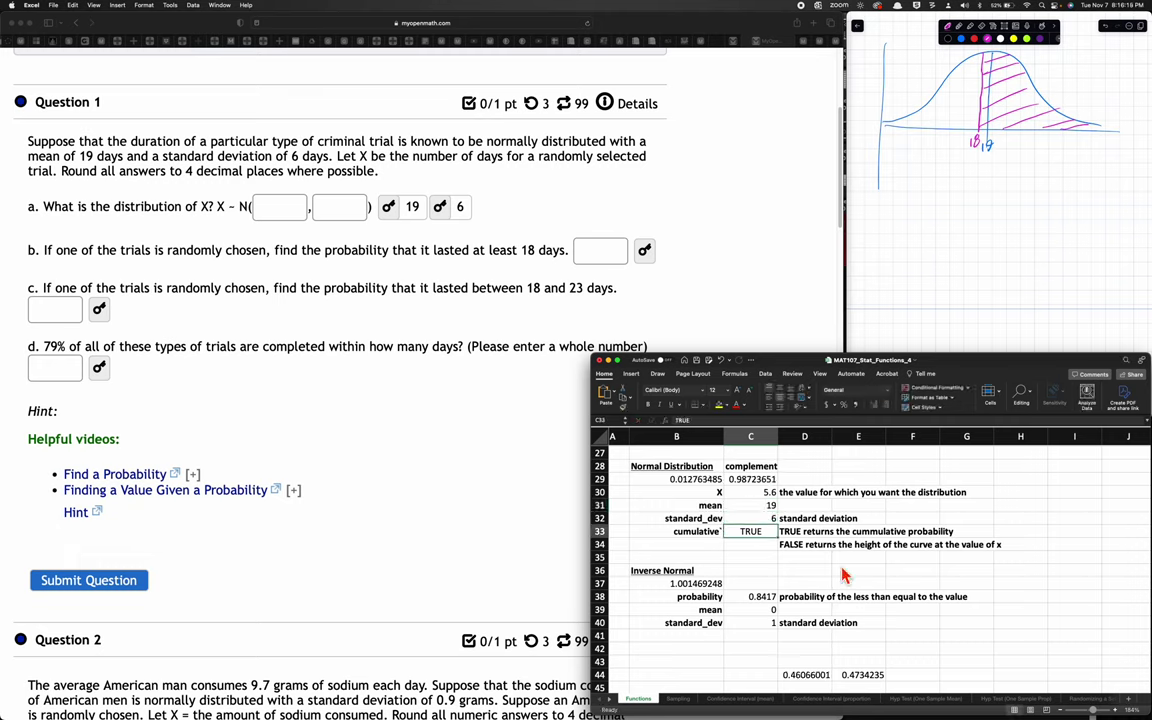
# - Correct the 'cumulative' label in B33 and set X to 18 in C30
pyautogui.click(712, 533)
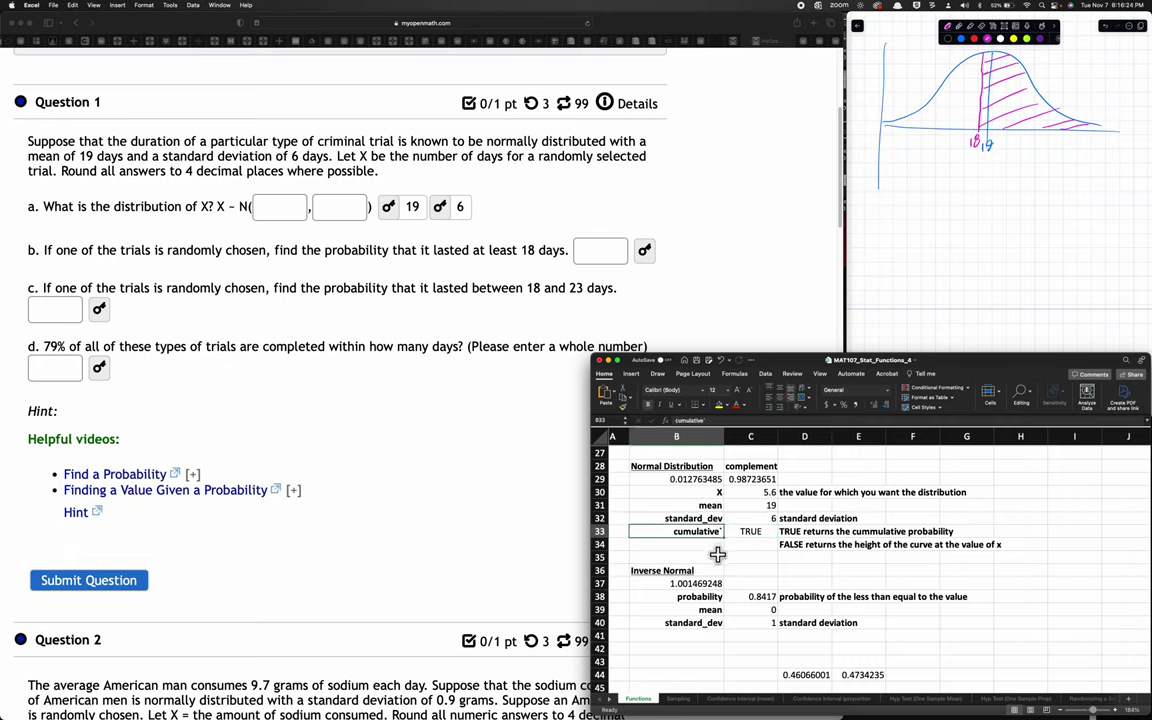
pyautogui.doubleClick(718, 535)
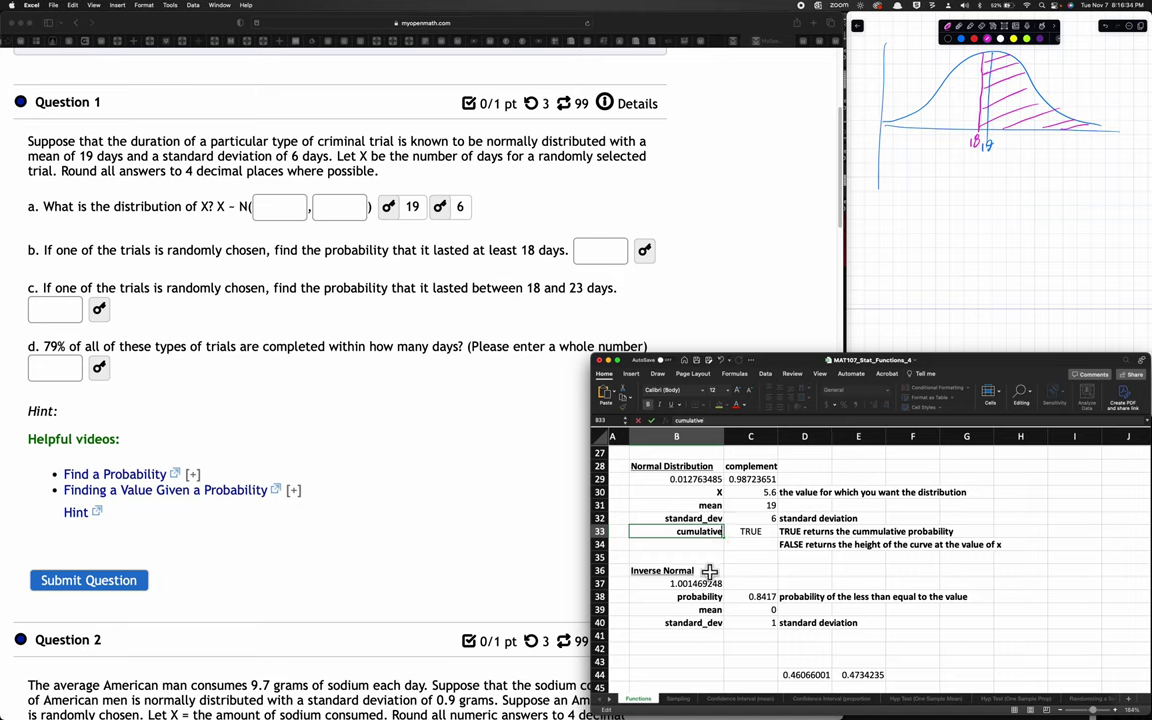
pyautogui.press('Return')
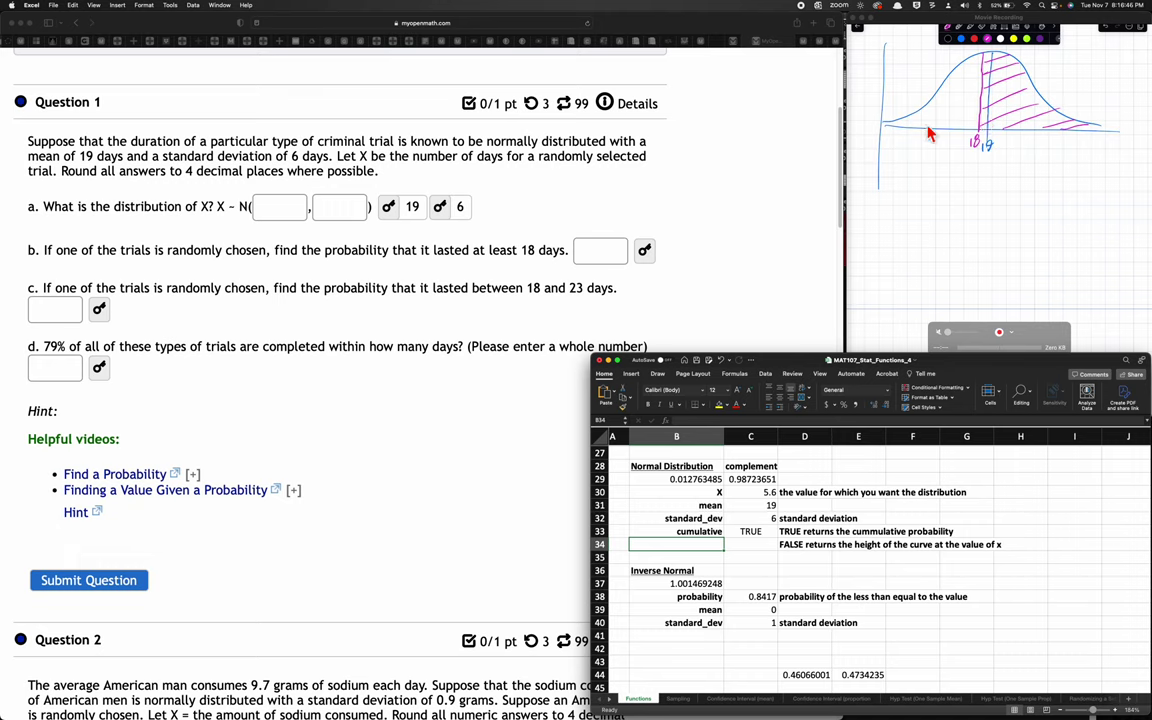
pyautogui.click(763, 491)
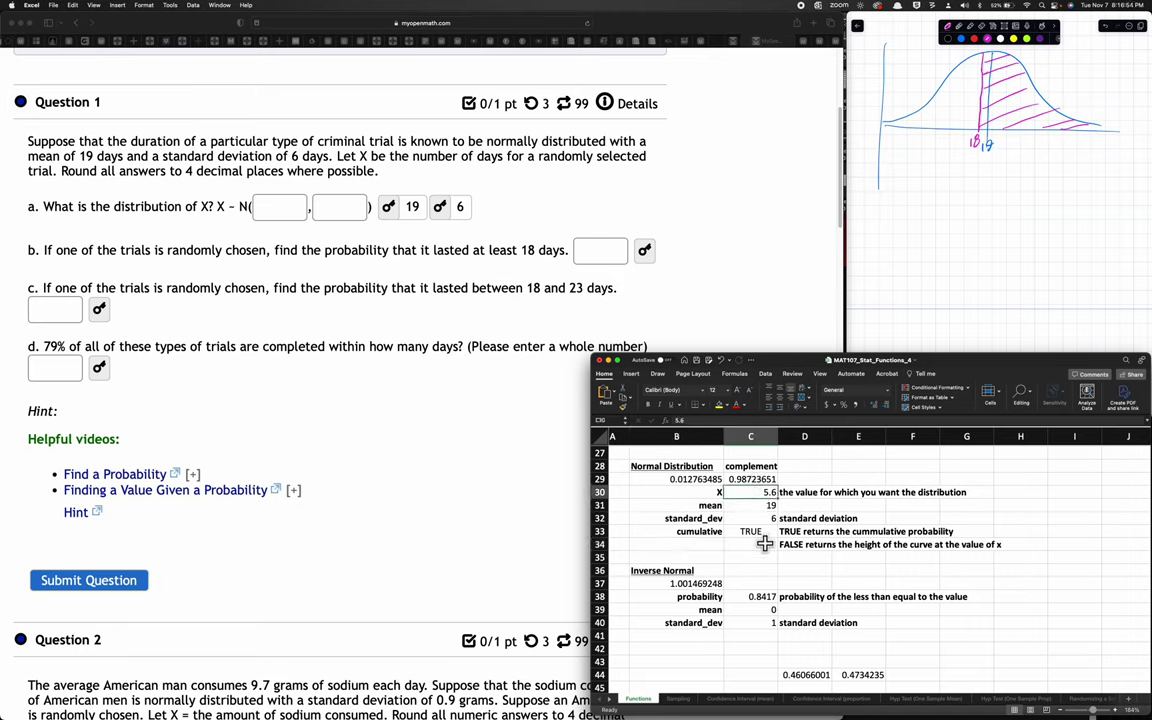
pyautogui.press('Return')
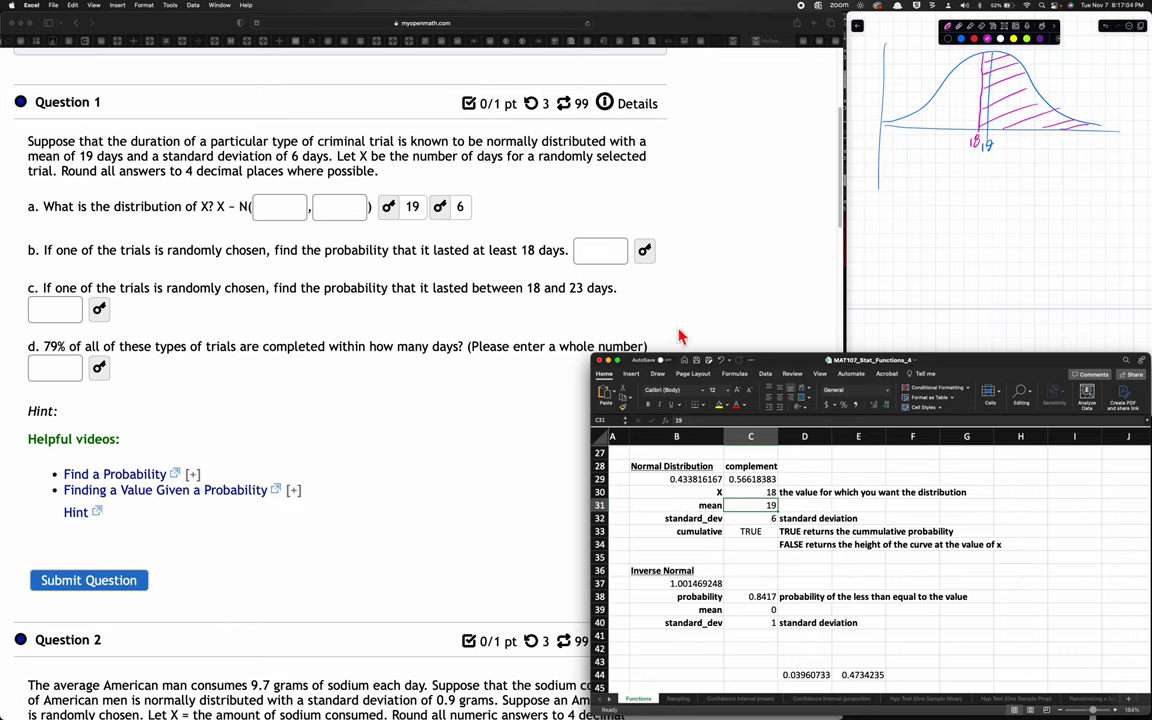
pyautogui.click(600, 251)
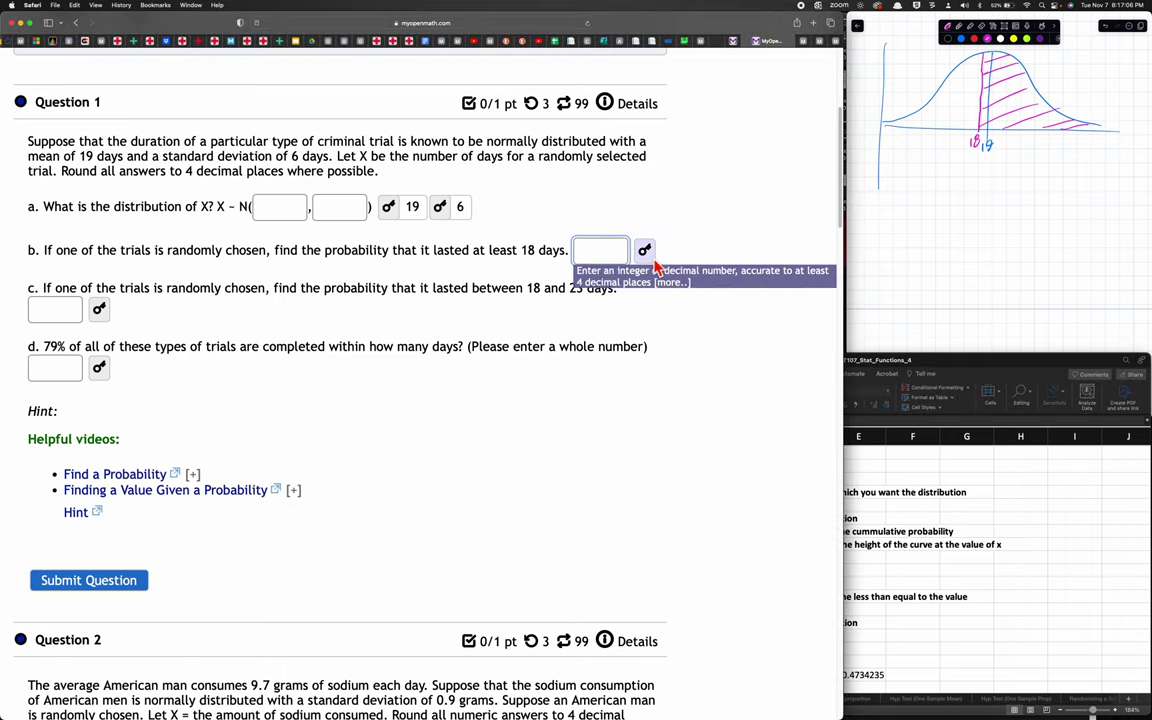
# - Reveal part b's answer of 0.5662 and compare it with Excel's complement 0.56618383
pyautogui.click(645, 251)
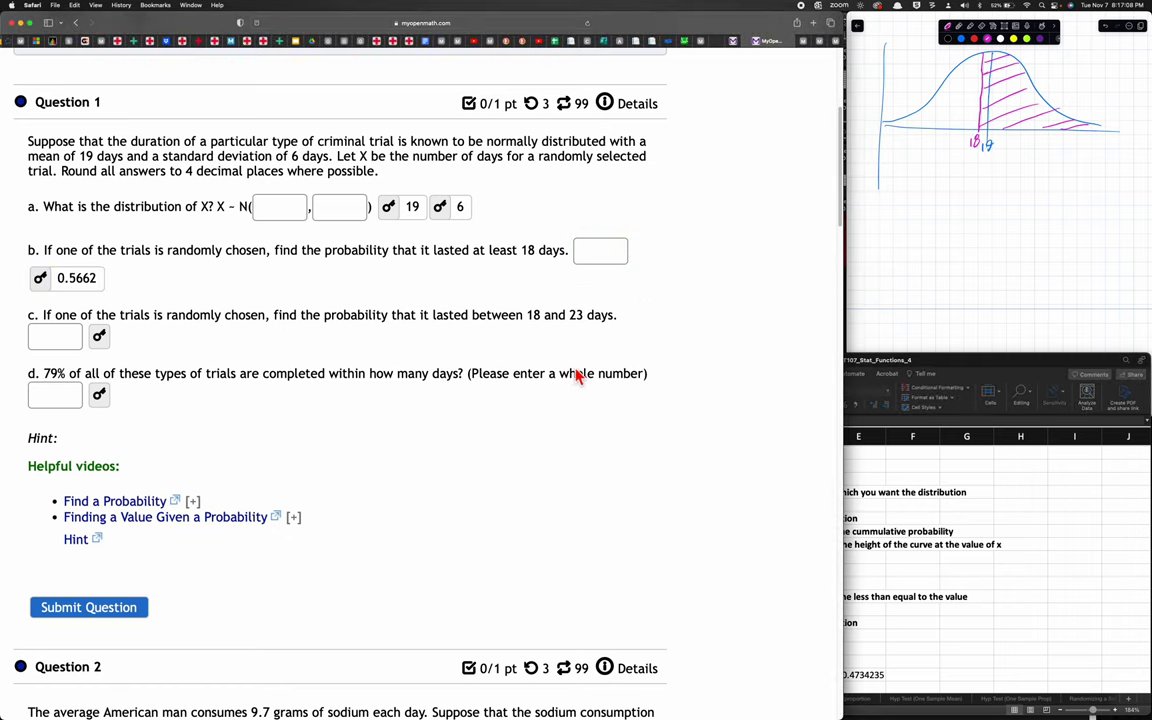
pyautogui.click(895, 360)
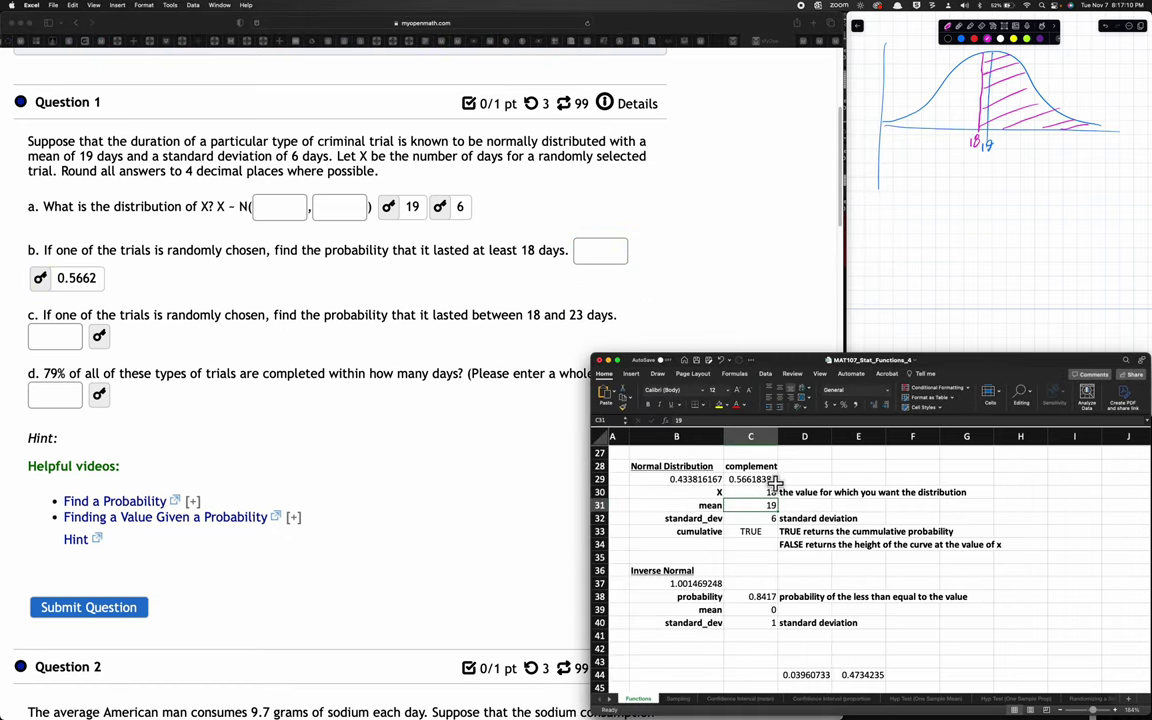
pyautogui.press('Up')
pyautogui.press('Up')
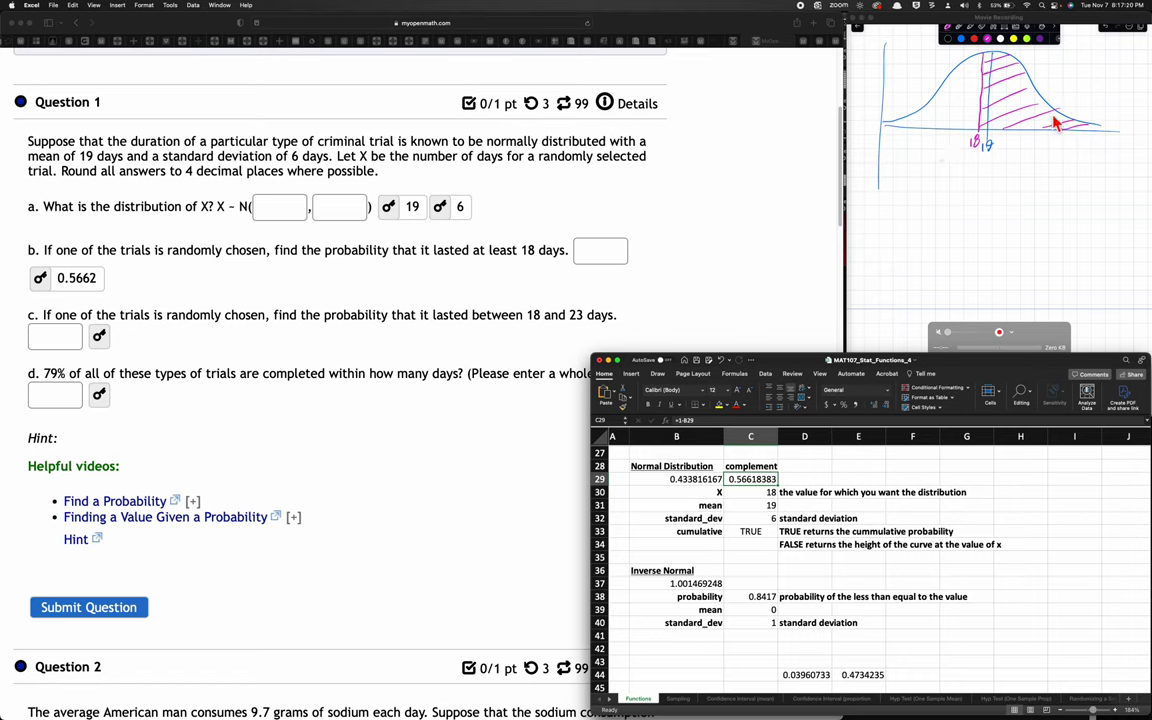
# - Inspect the NORM.DIST formula with cumulative TRUE, X of 18, and the =1-B29 complement
pyautogui.click(692, 482)
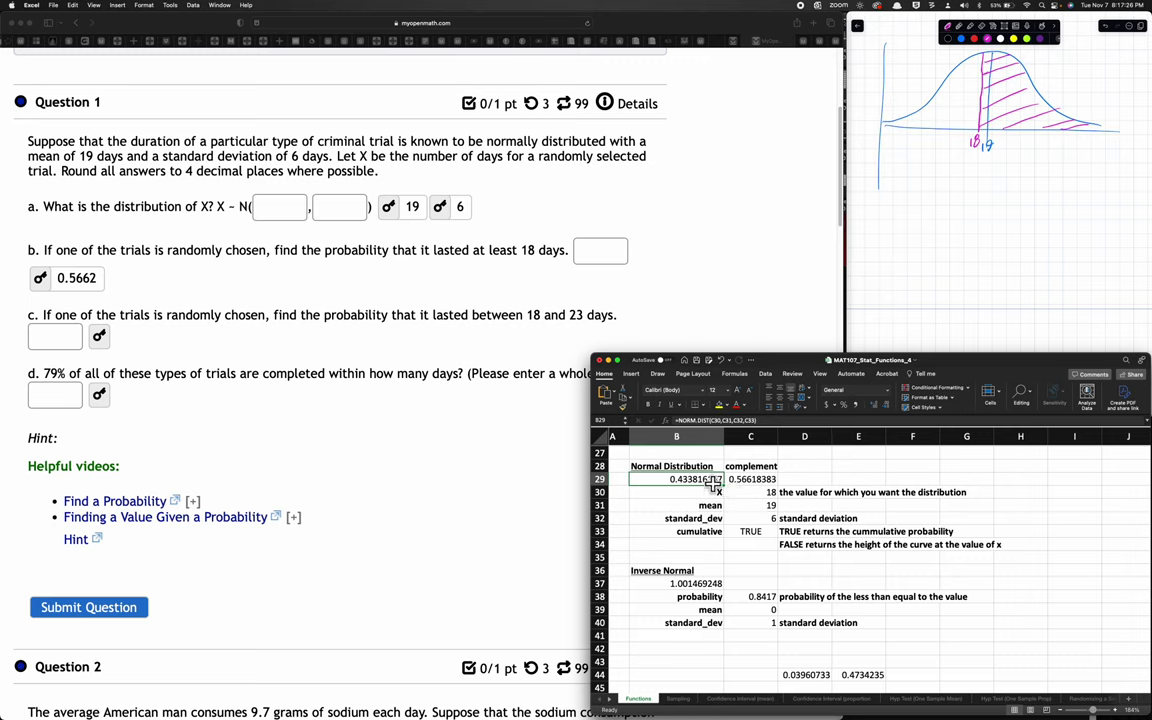
pyautogui.click(744, 530)
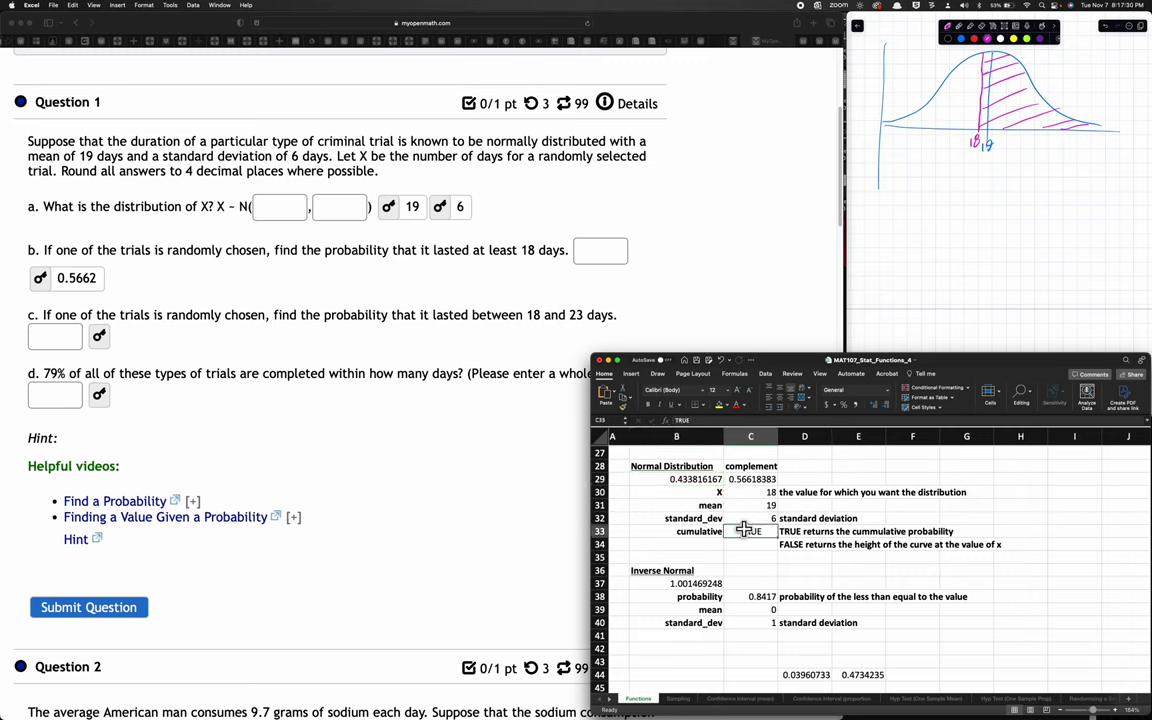
pyautogui.click(682, 479)
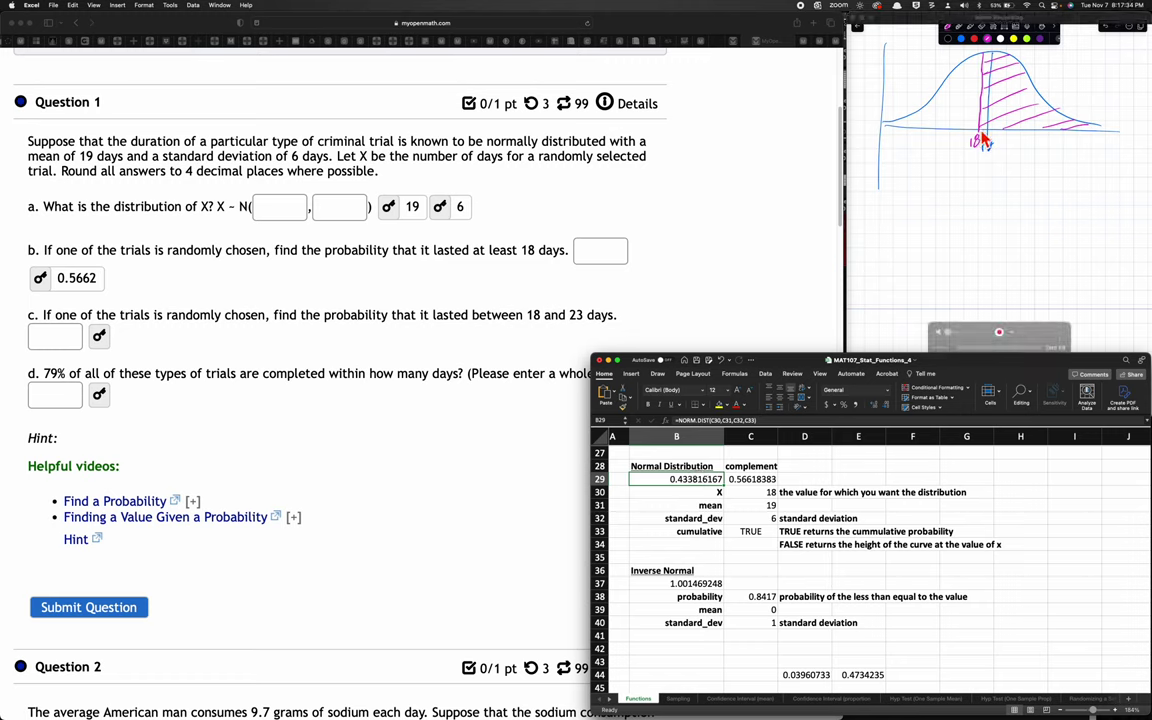
pyautogui.click(757, 491)
pyautogui.click(752, 479)
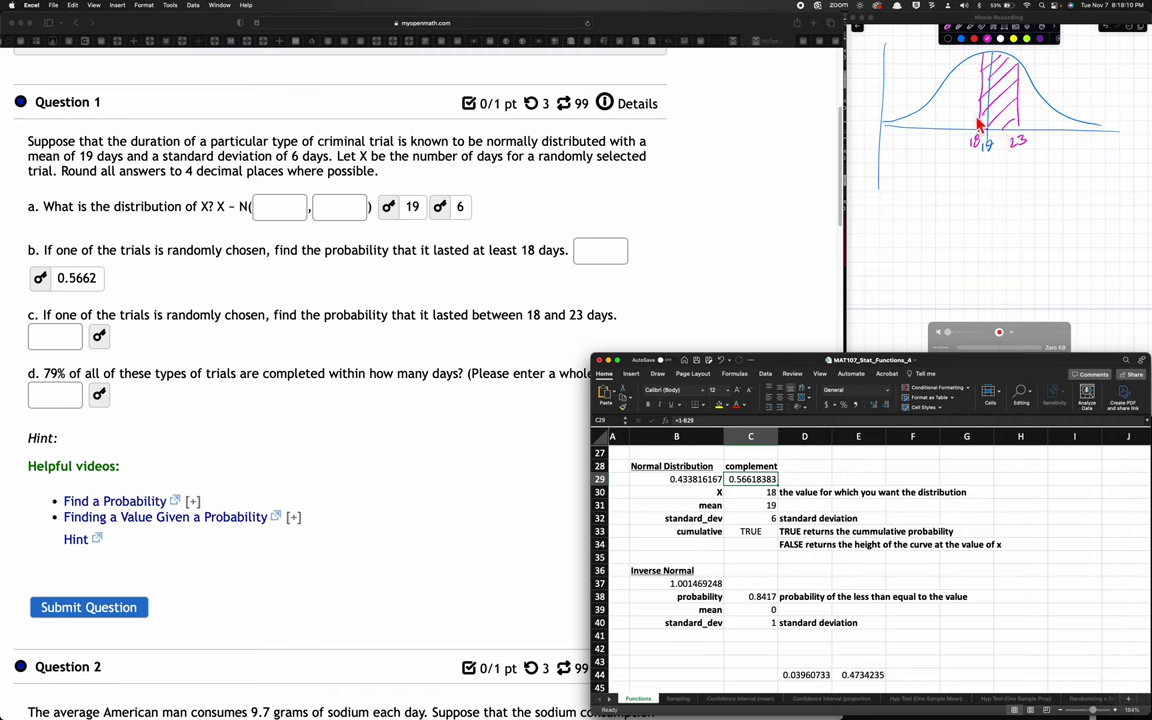
# - Leave the finished Whiteboard sketch and return focus to the Excel spreadsheet
pyautogui.click(1048, 50)
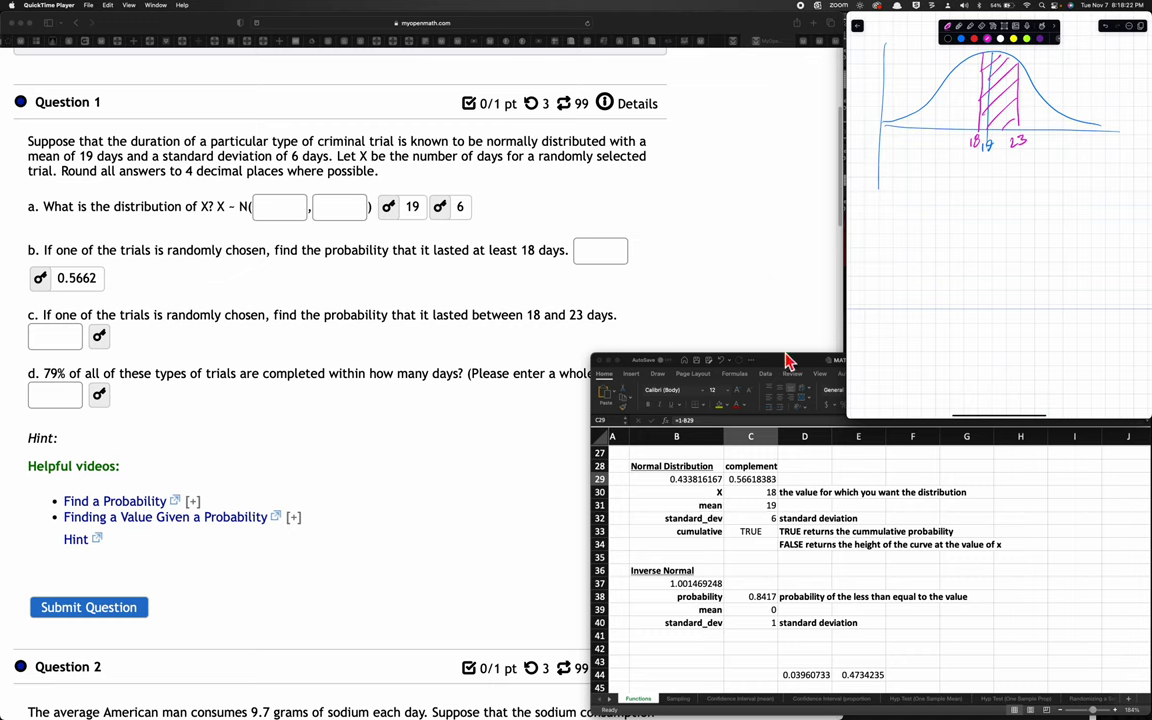
pyautogui.click(788, 361)
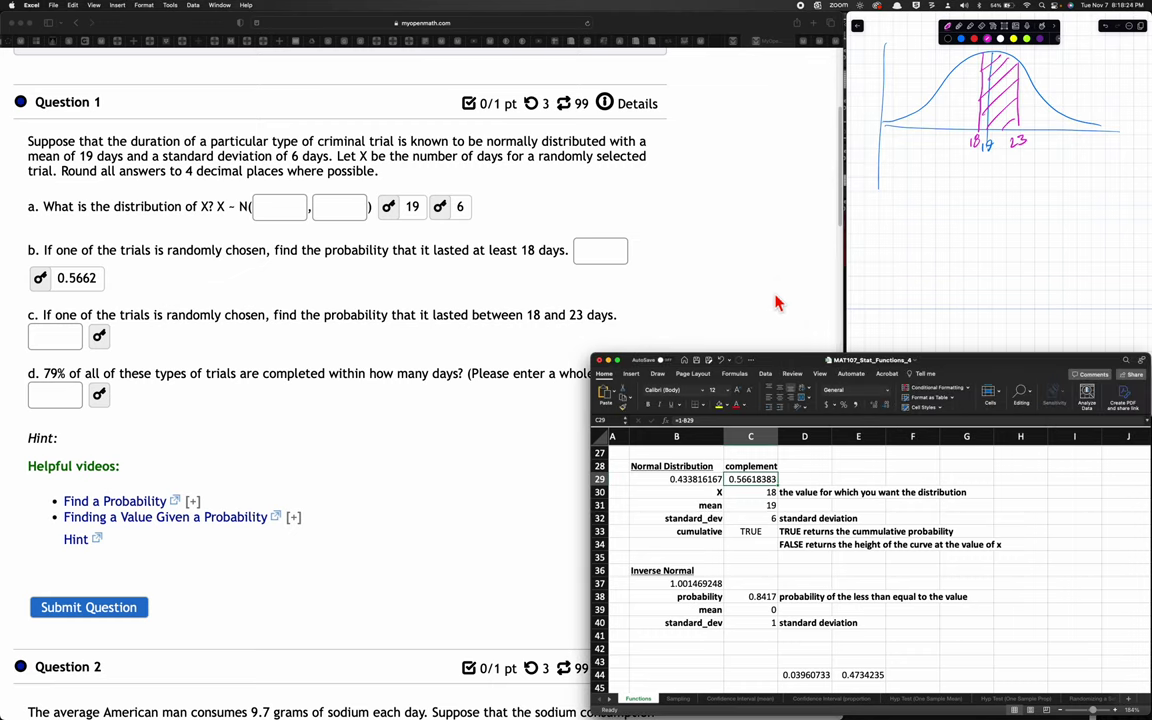